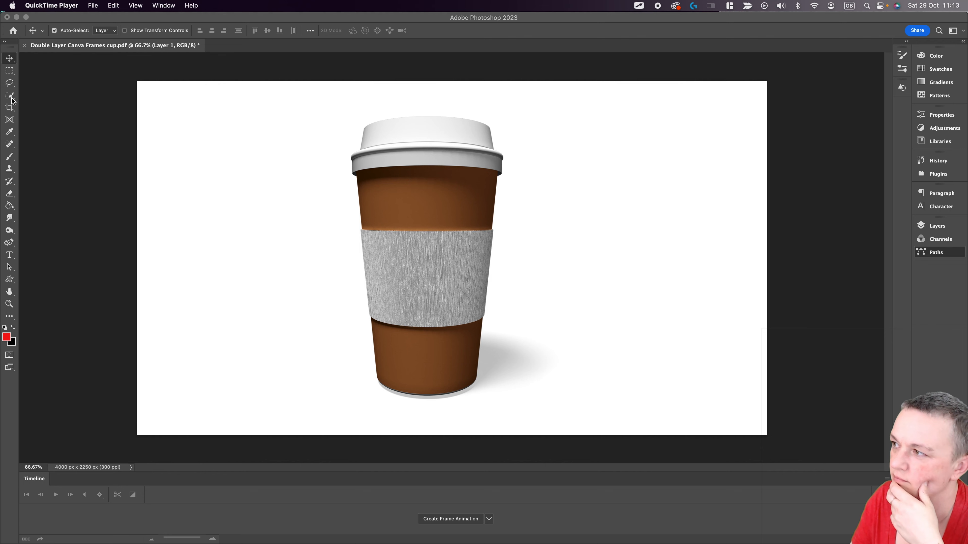
Select the cup's entire white lid, including its rim, with the Quick Selection tool
{"action": "left_click", "coordinate": [9, 95]}
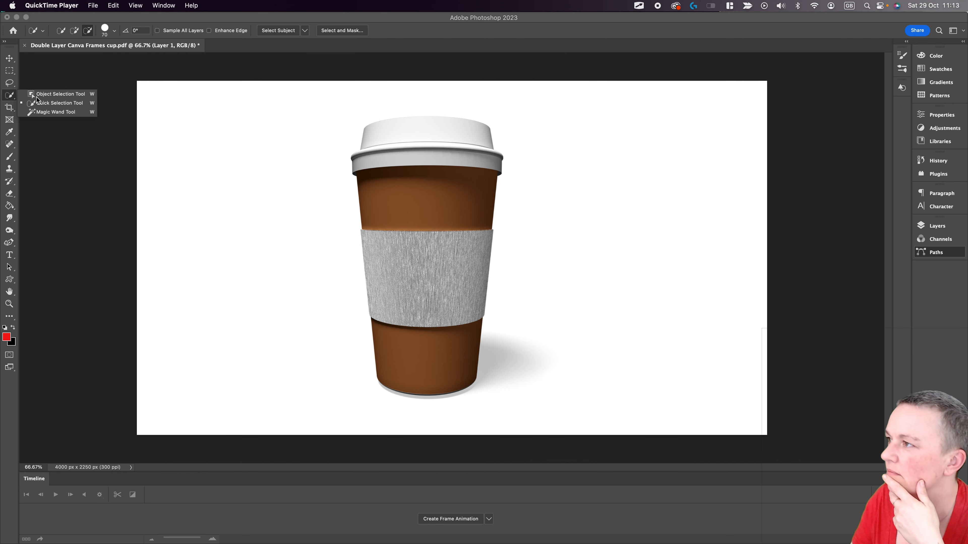
{"action": "left_click", "coordinate": [49, 110]}
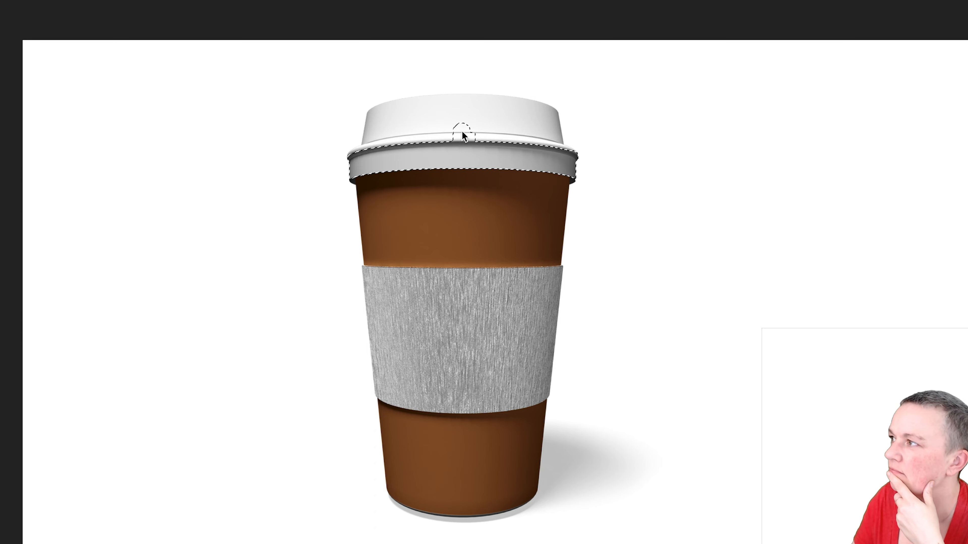
{"action": "left_click", "coordinate": [426, 142]}
{"action": "left_click", "coordinate": [426, 128]}
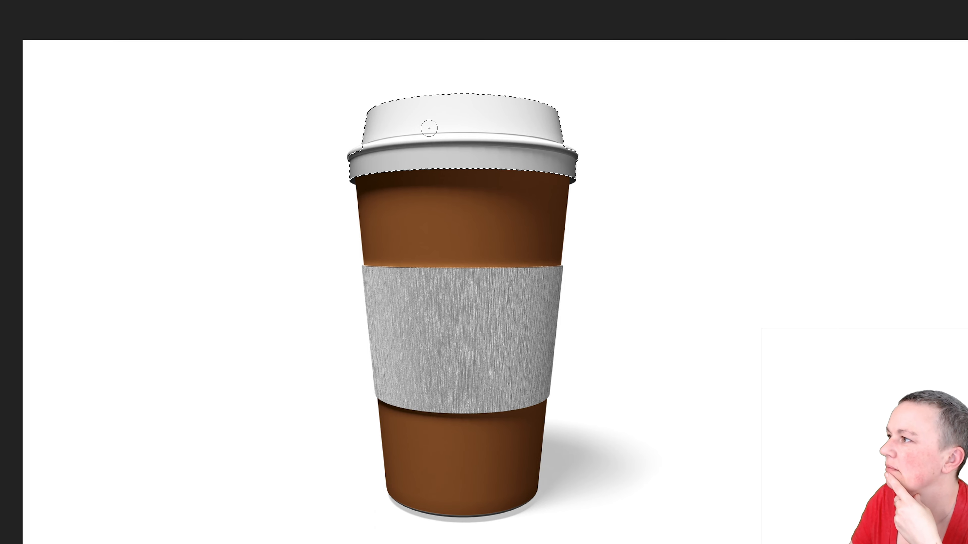
{"action": "left_click", "coordinate": [357, 151]}
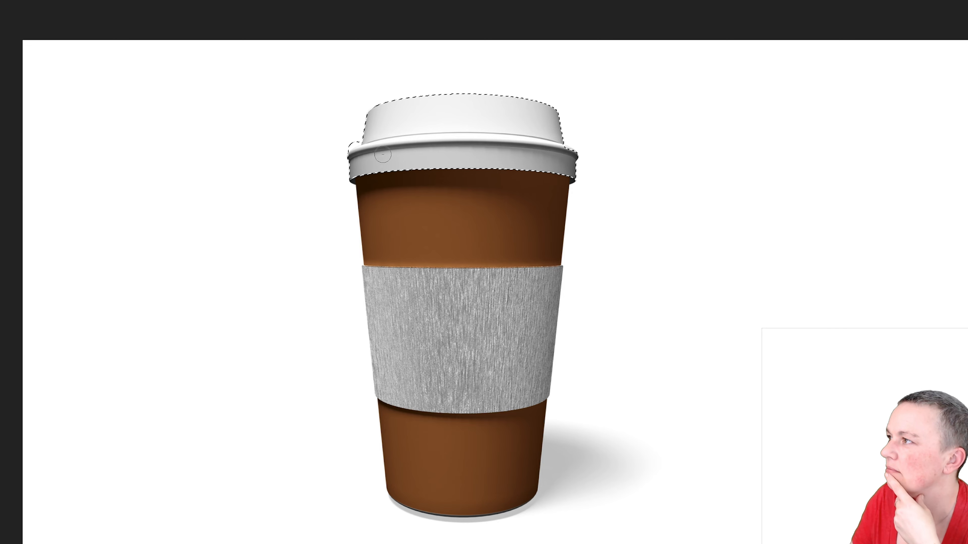
Subtract the stray white background beside the lid's left rim from the selection, reducing the brush to 11 px for the tight corner
{"action": "scroll", "coordinate": [364, 153], "scroll_direction": "up", "scroll_amount": 4}
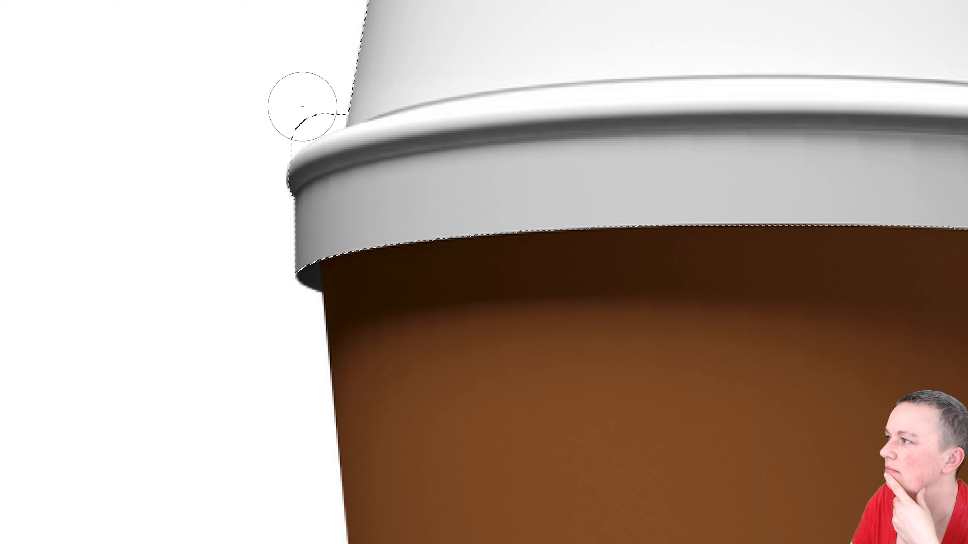
{"action": "left_click", "coordinate": [311, 105]}
{"action": "left_click", "coordinate": [287, 123]}
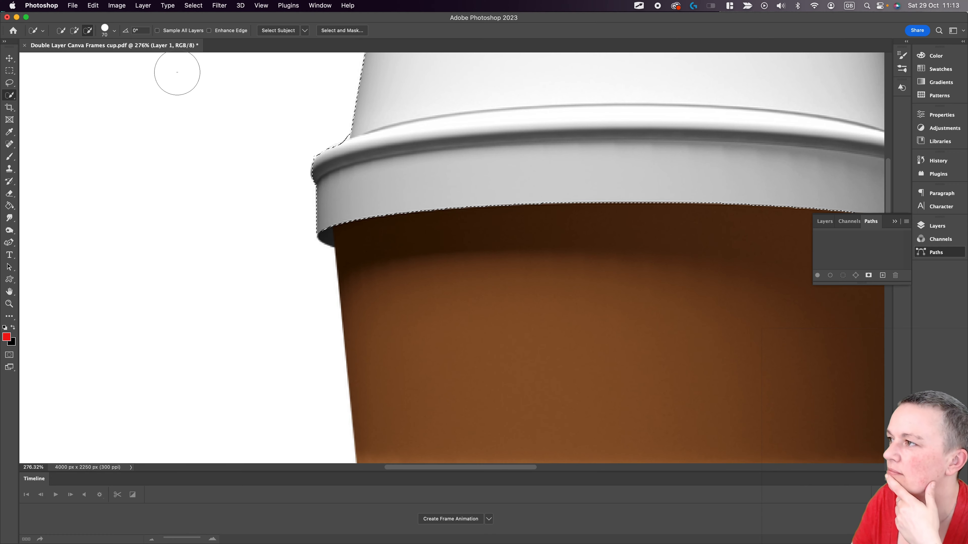
{"action": "left_click", "coordinate": [114, 31]}
{"action": "left_click_drag", "start_coordinate": [78, 51], "coordinate": [65, 56]}
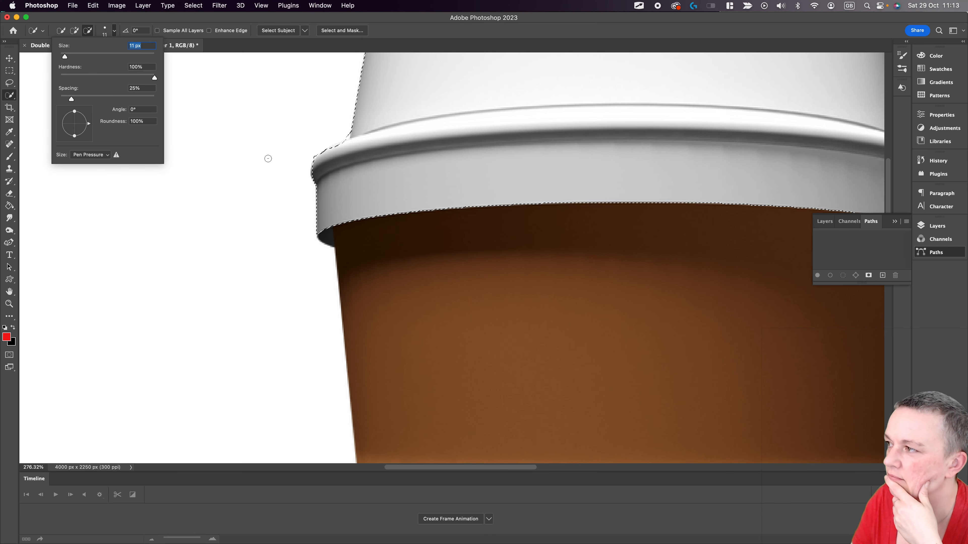
{"action": "left_click", "coordinate": [344, 135]}
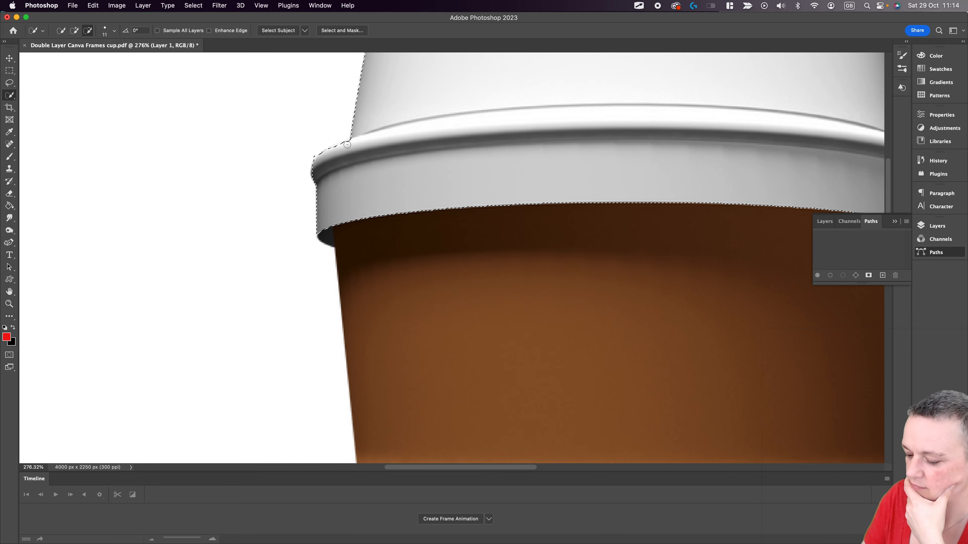
{"action": "key", "text": "super+0"}
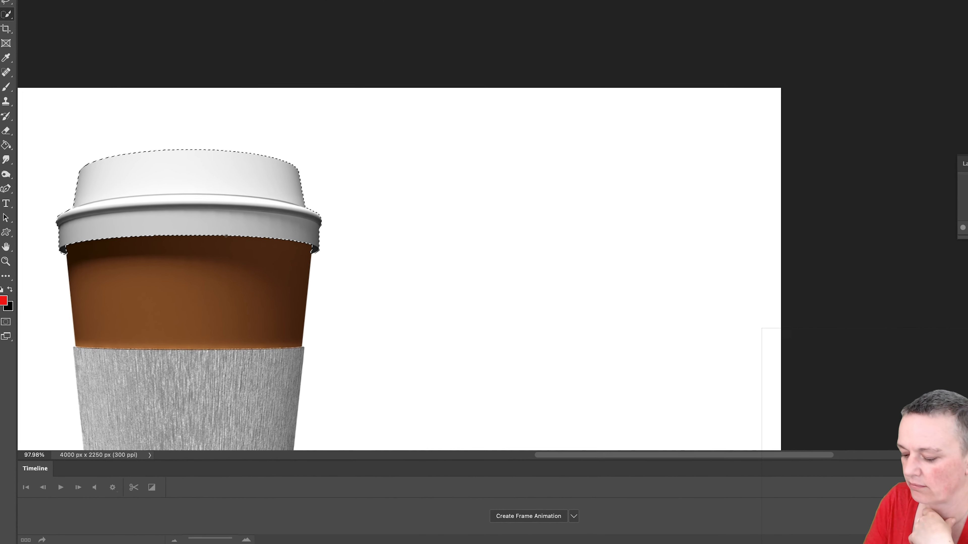
Convert the lid selection into a work path and check it in the list of paths
{"action": "right_click", "coordinate": [223, 175]}
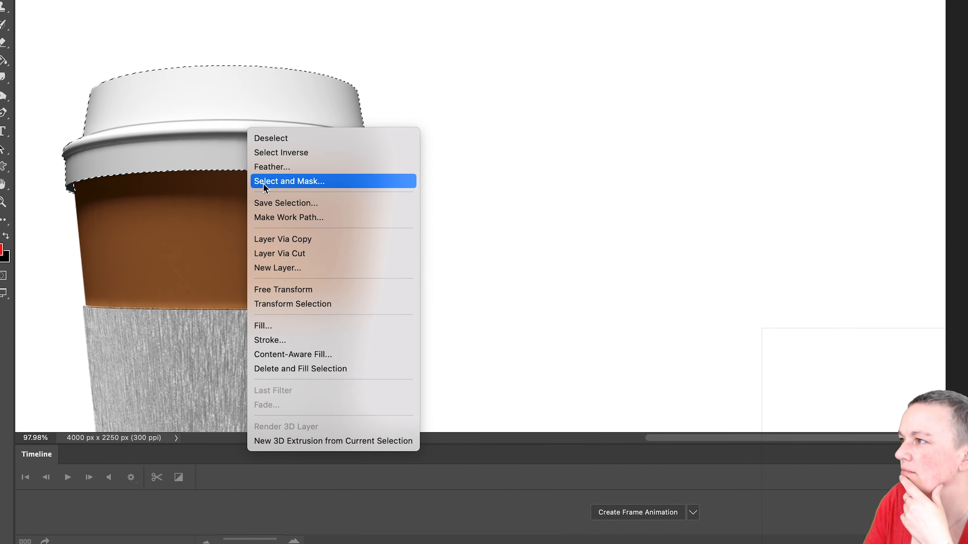
{"action": "left_click", "coordinate": [278, 218]}
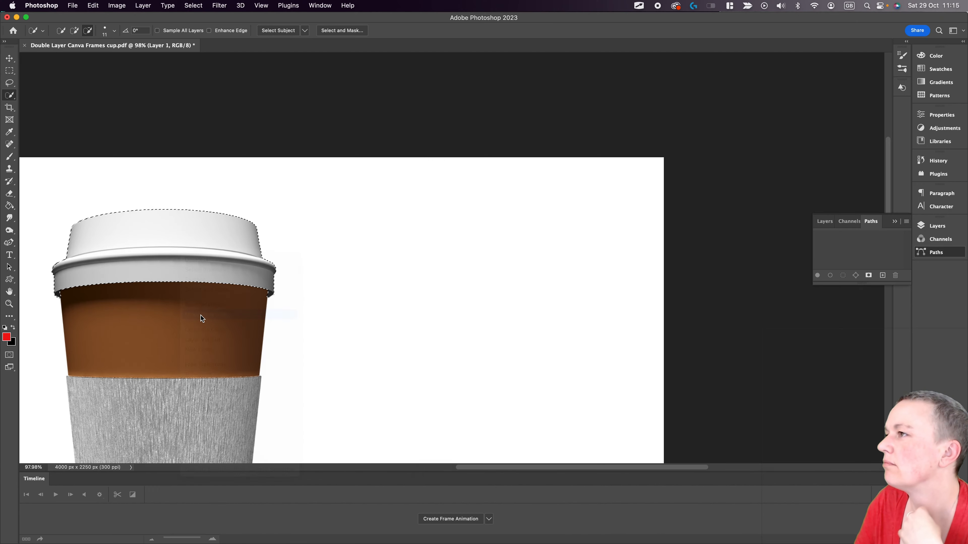
{"action": "left_click", "coordinate": [433, 269]}
{"action": "left_click", "coordinate": [922, 252]}
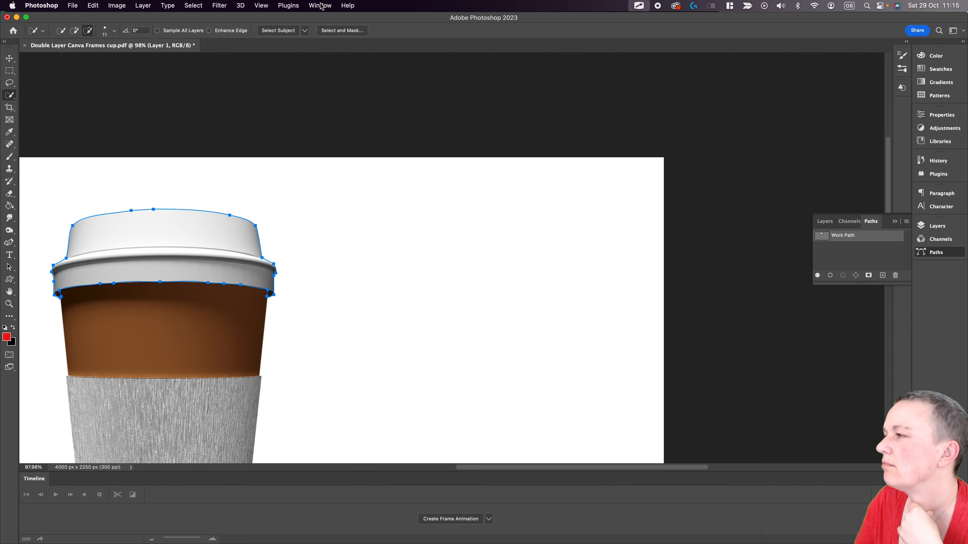
{"action": "left_click", "coordinate": [321, 6]}
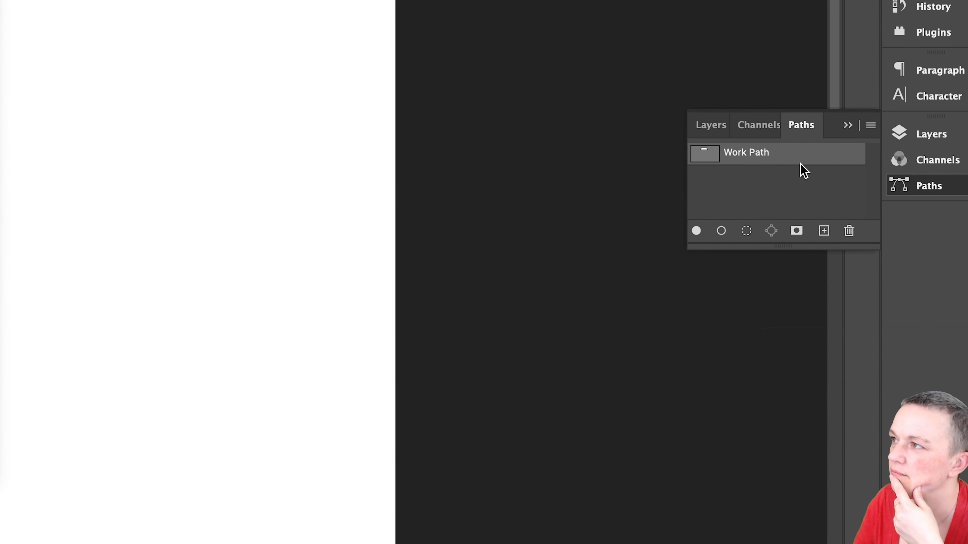
Save the lid's work path as a permanent path and name it Lid
{"action": "left_click_drag", "start_coordinate": [747, 157], "coordinate": [828, 234]}
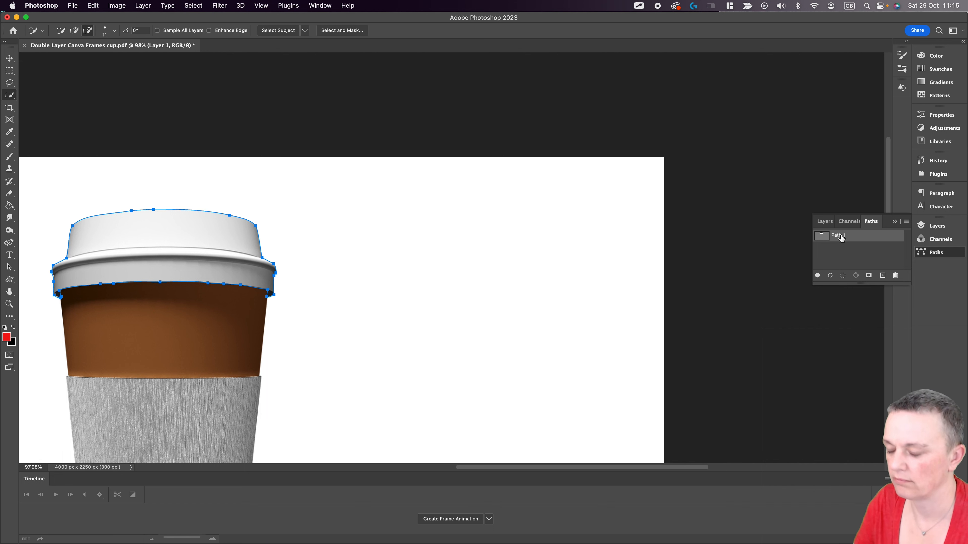
{"action": "type", "text": "Lid"}
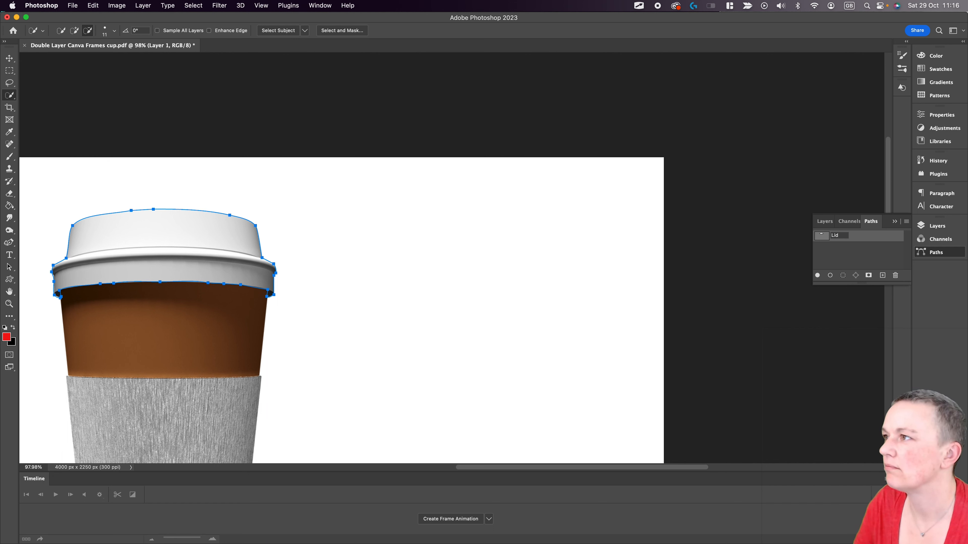
{"action": "left_click", "coordinate": [845, 258]}
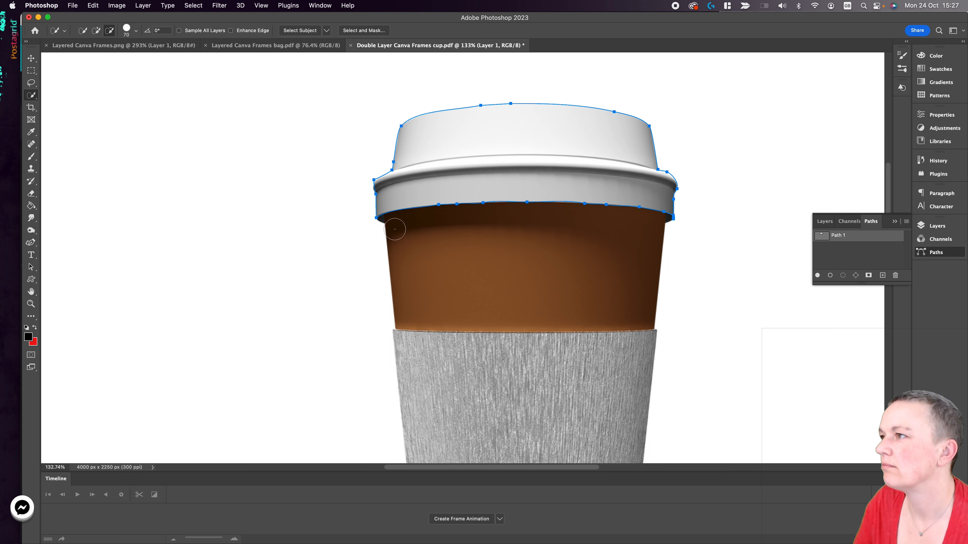
Select the brown cup areas above and below the grey sleeve with the Quick Selection tool
{"action": "left_click_drag", "start_coordinate": [412, 225], "coordinate": [570, 230]}
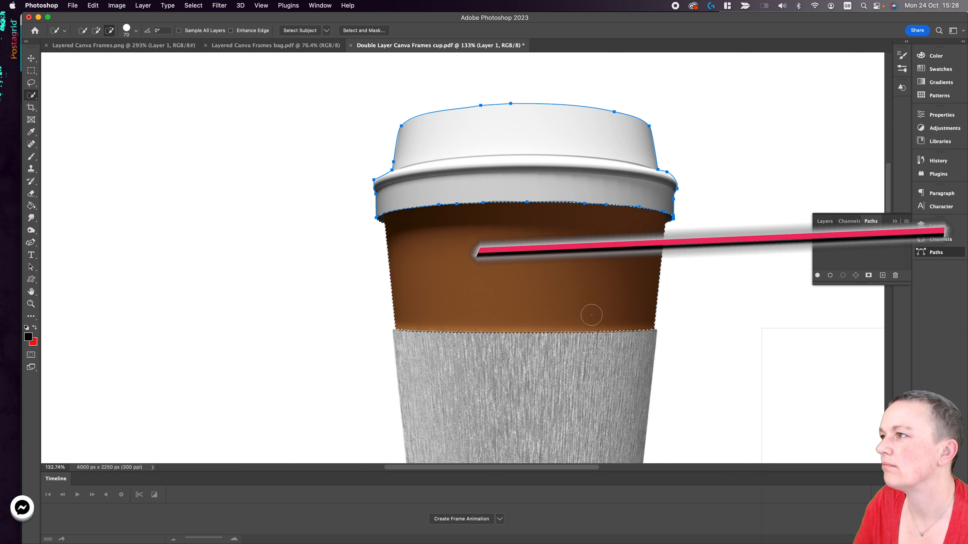
{"action": "key", "text": "super+0"}
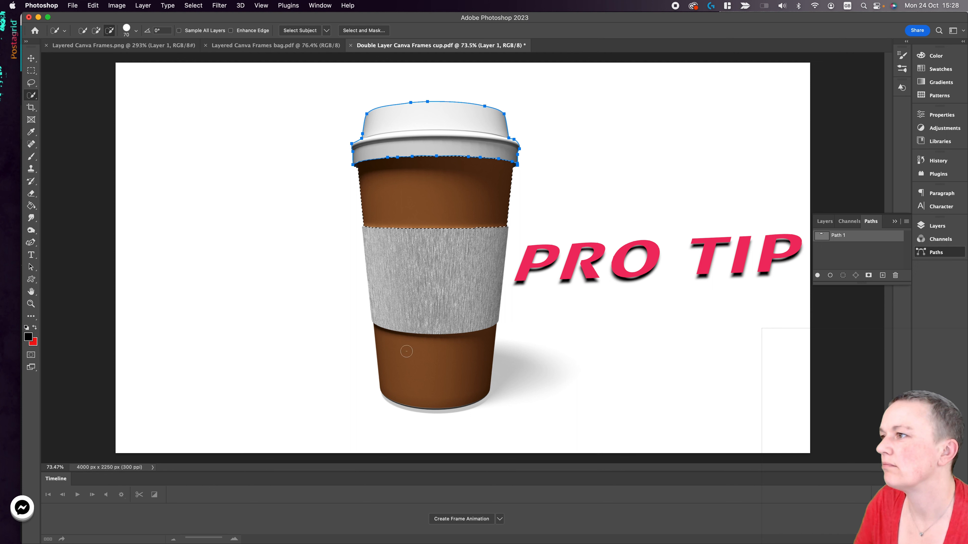
{"action": "left_click", "coordinate": [406, 351]}
{"action": "key", "text": "alt"}
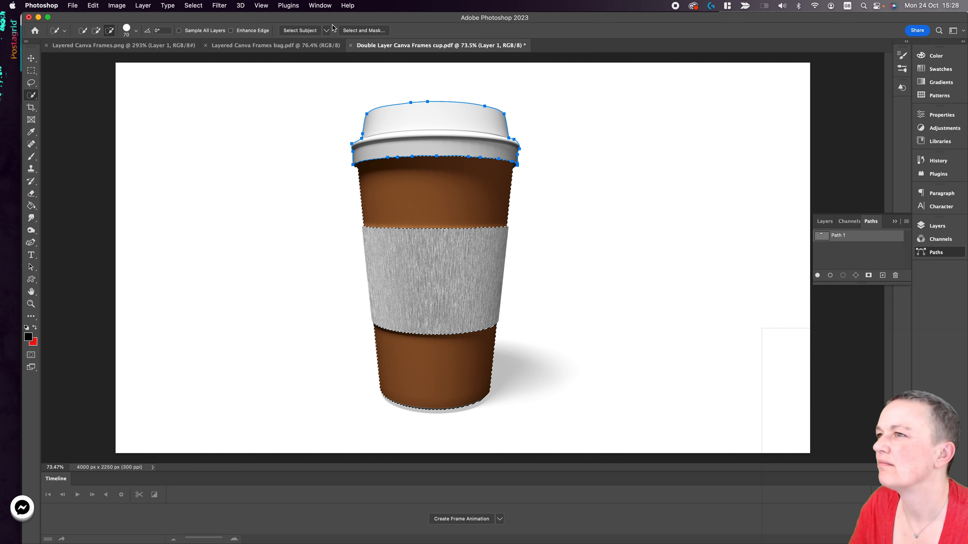
Expand the selection of the brown cup areas by 2 pixels
{"action": "left_click", "coordinate": [193, 5]}
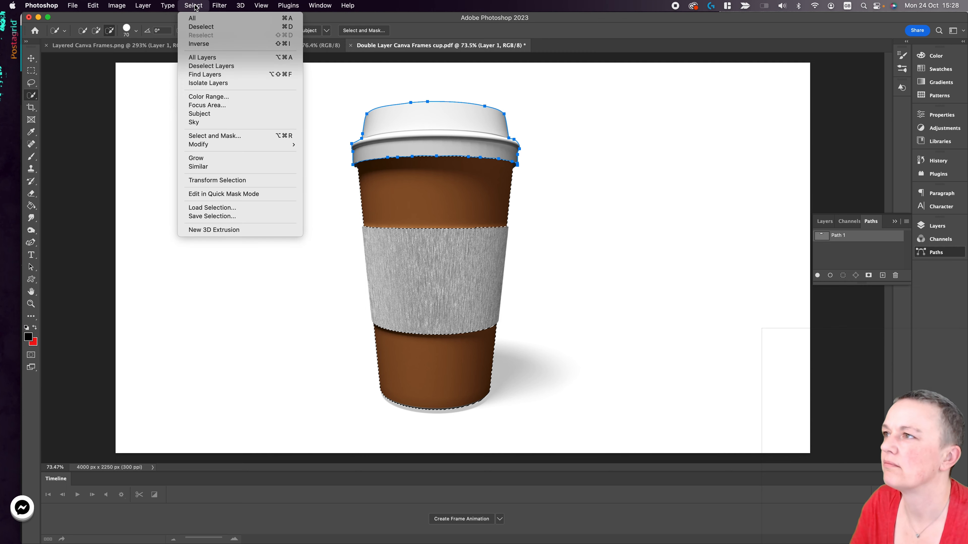
{"action": "mouse_move", "coordinate": [283, 144]}
{"action": "left_click", "coordinate": [341, 163]}
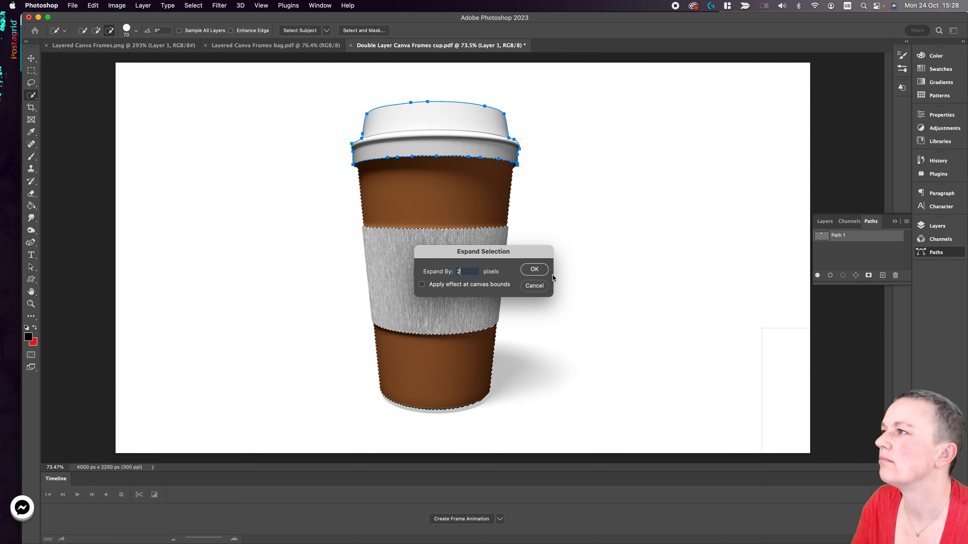
{"action": "left_click", "coordinate": [534, 269]}
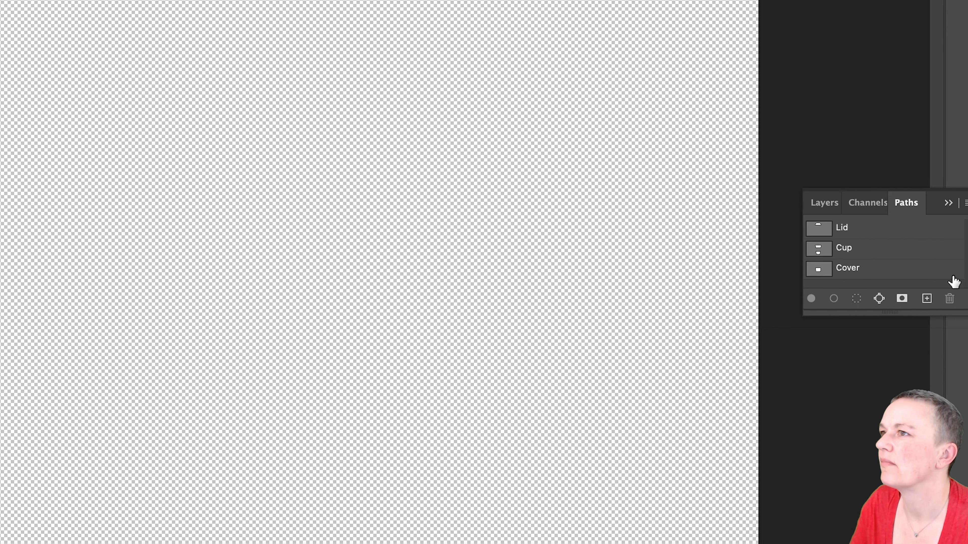
Define the Lid, Cup and Cover paths together as one custom shape of the whole coffee cup
{"action": "left_click", "coordinate": [888, 249]}
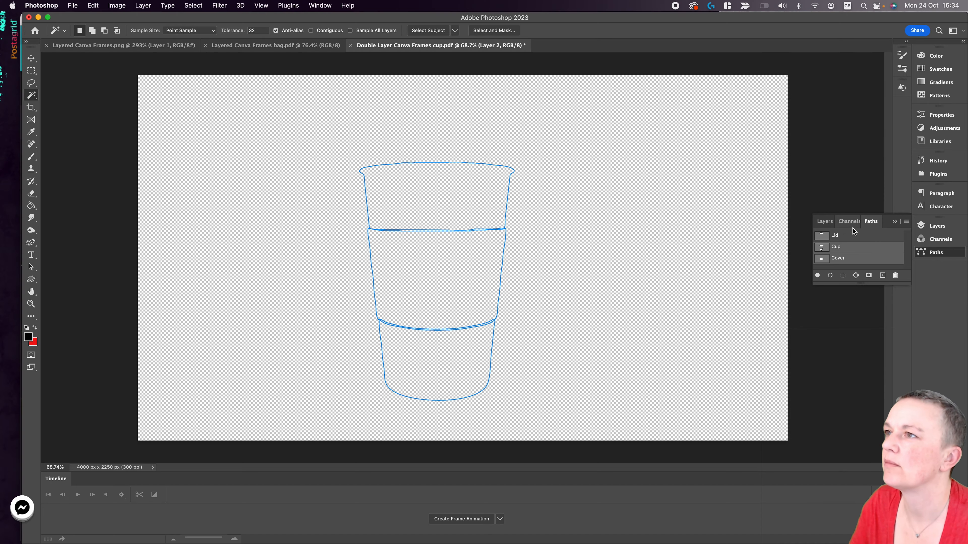
{"action": "left_click", "coordinate": [853, 235], "text": "shift"}
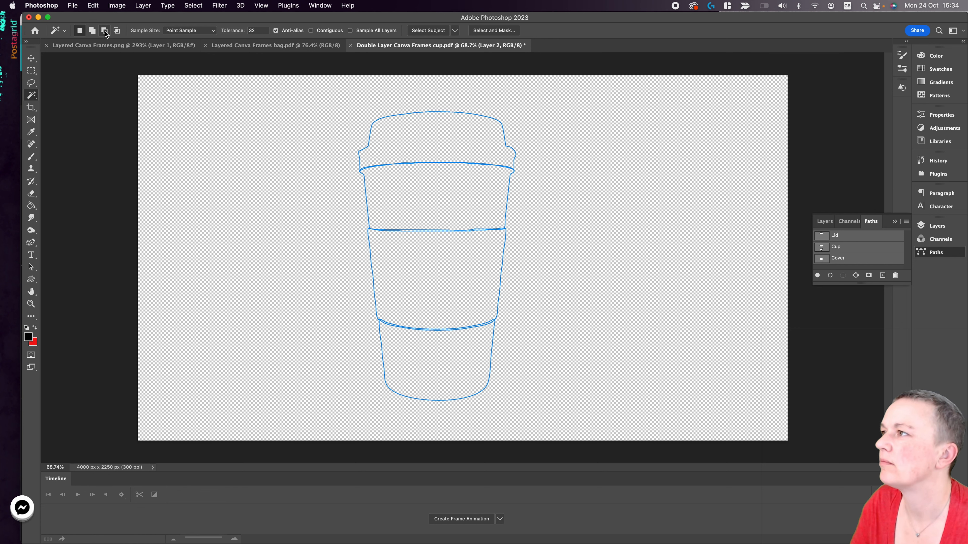
{"action": "key", "text": "p"}
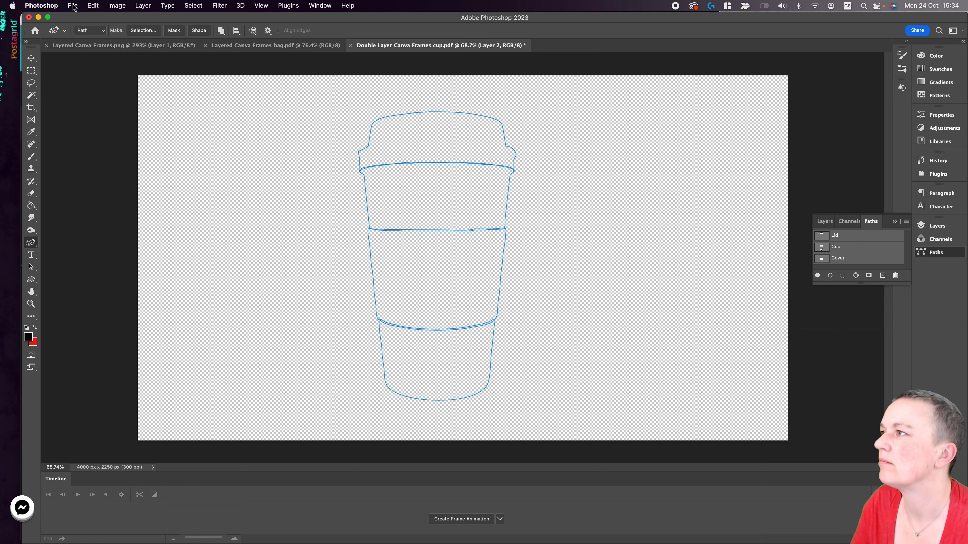
{"action": "left_click", "coordinate": [73, 5]}
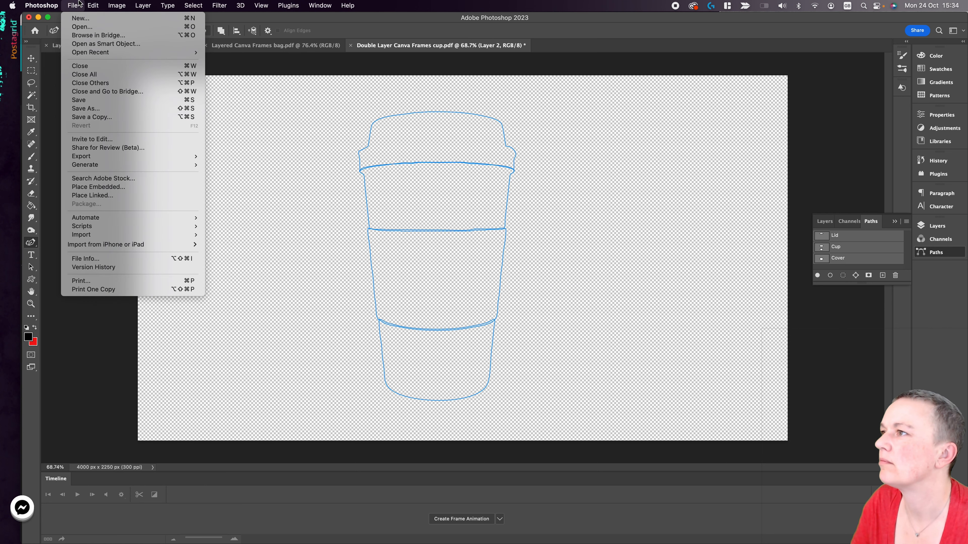
{"action": "mouse_move", "coordinate": [93, 5]}
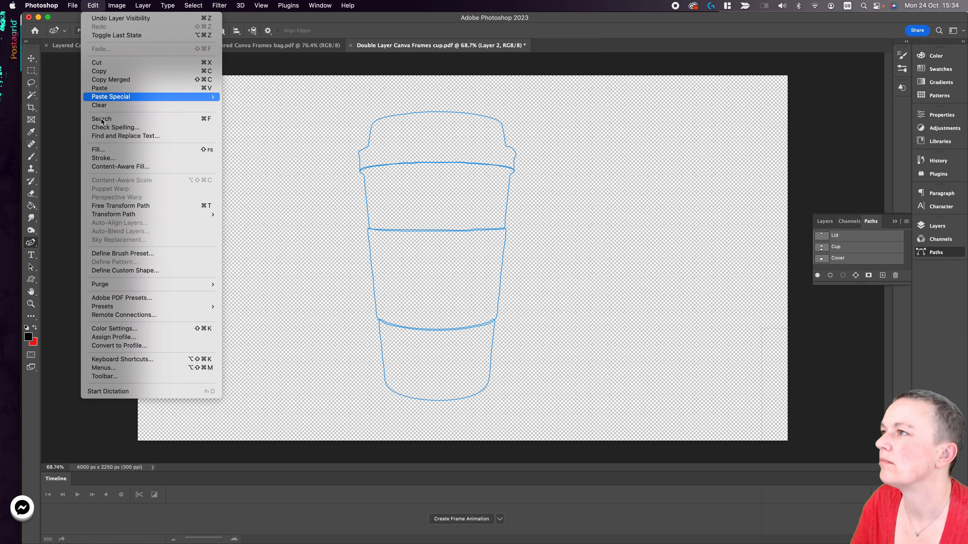
{"action": "left_click", "coordinate": [148, 270]}
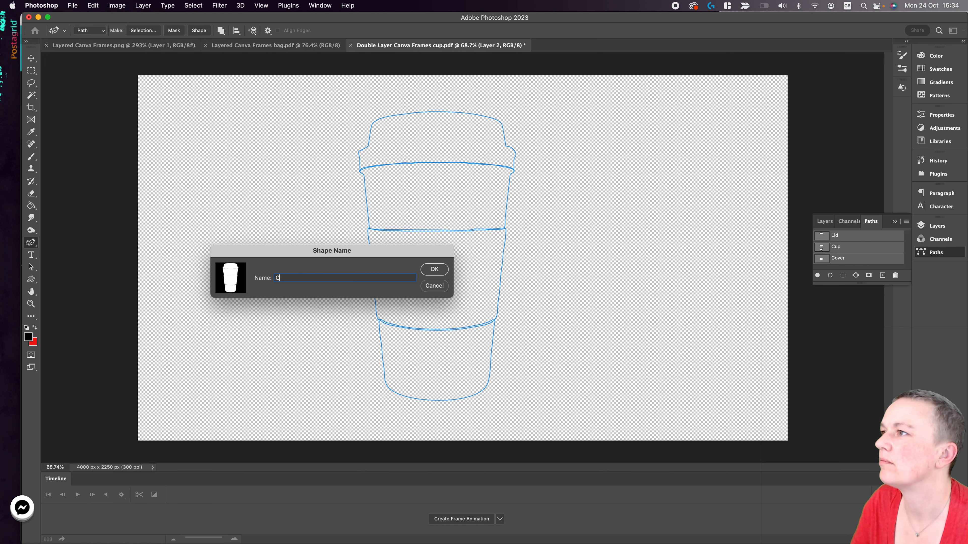
Define the Lid path on its own as a named custom shape
{"action": "left_click", "coordinate": [854, 240]}
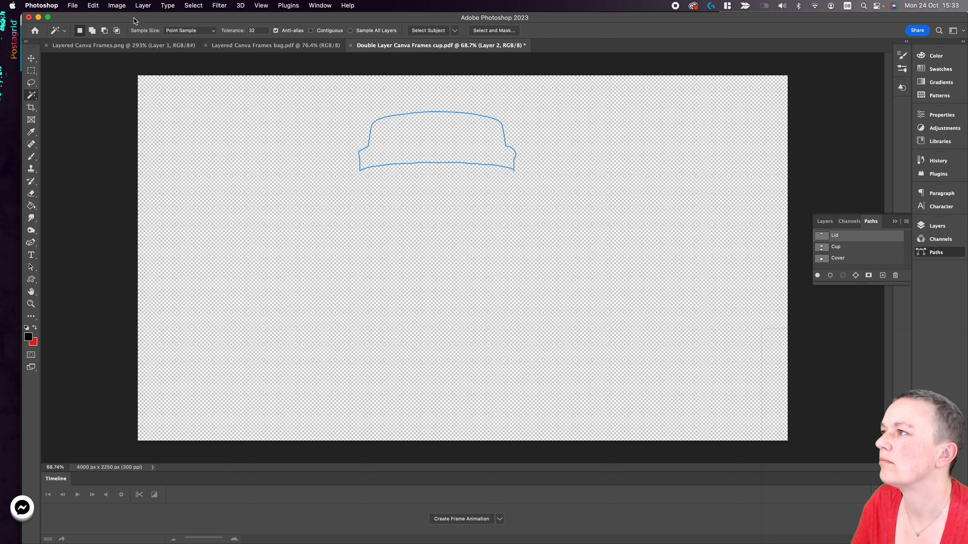
{"action": "left_click", "coordinate": [91, 6]}
{"action": "left_click", "coordinate": [136, 270]}
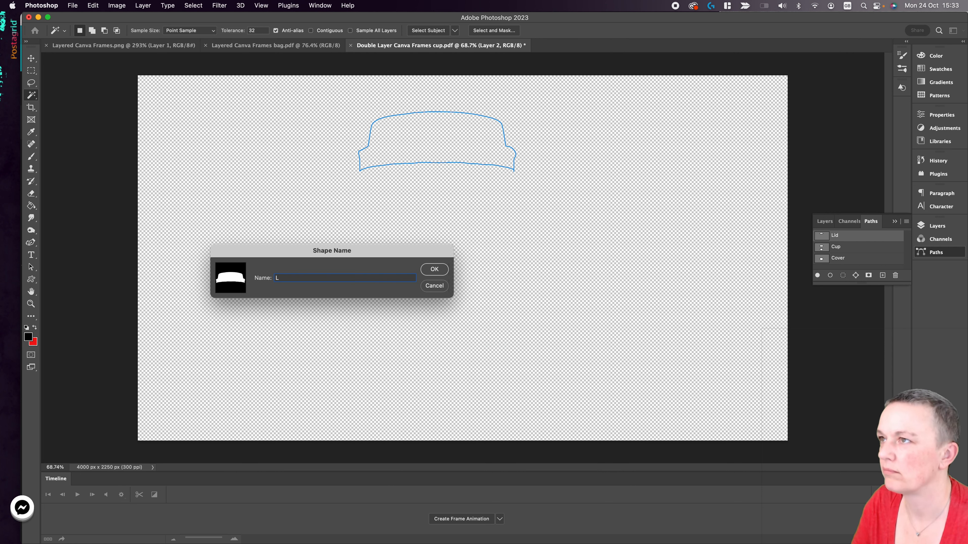
{"action": "key", "text": "Return"}
Define the Cup path, with its upper and lower parts, as a separate named custom shape
{"action": "left_click", "coordinate": [829, 248]}
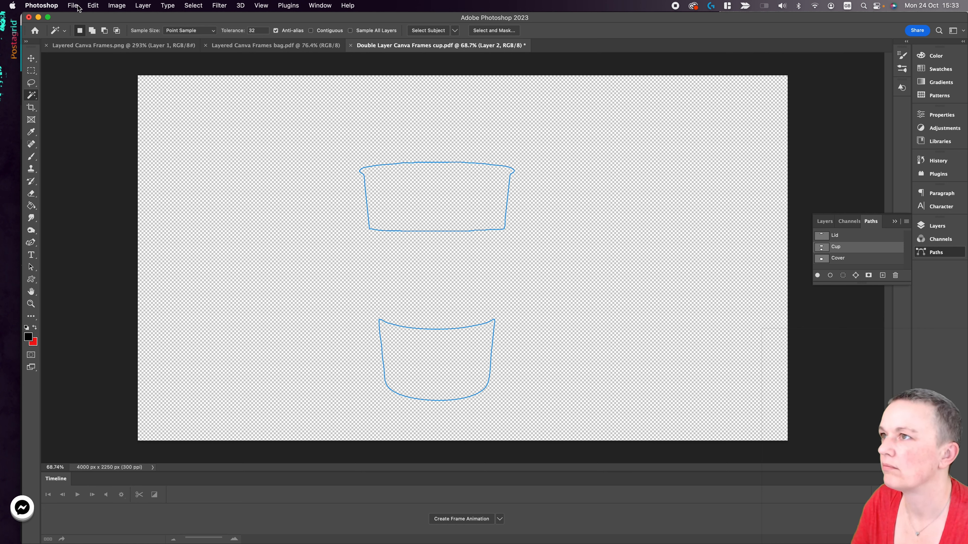
{"action": "left_click", "coordinate": [92, 6]}
{"action": "left_click", "coordinate": [152, 273]}
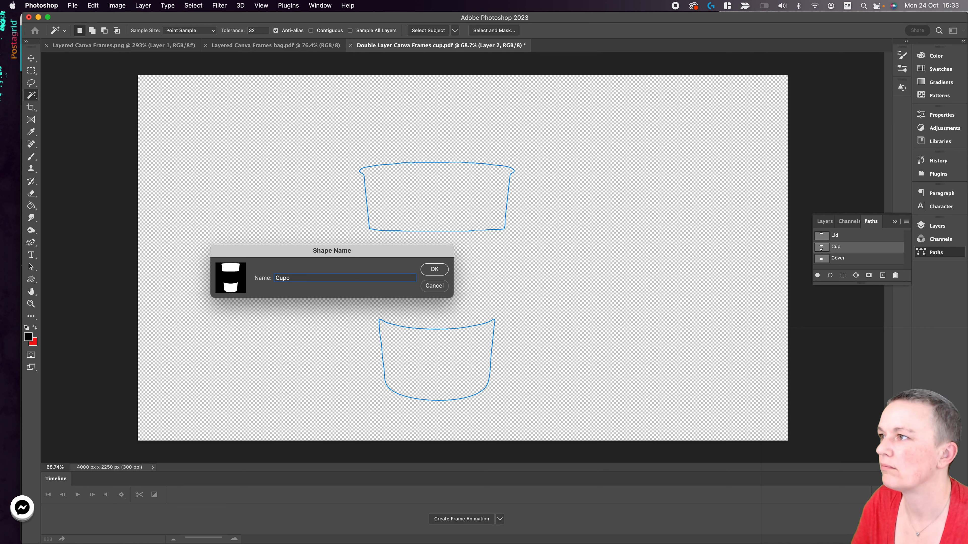
{"action": "left_click", "coordinate": [435, 269]}
Define the Cover path of the cup sleeve as a separate named custom shape
{"action": "left_click", "coordinate": [842, 259]}
{"action": "left_click", "coordinate": [93, 5]}
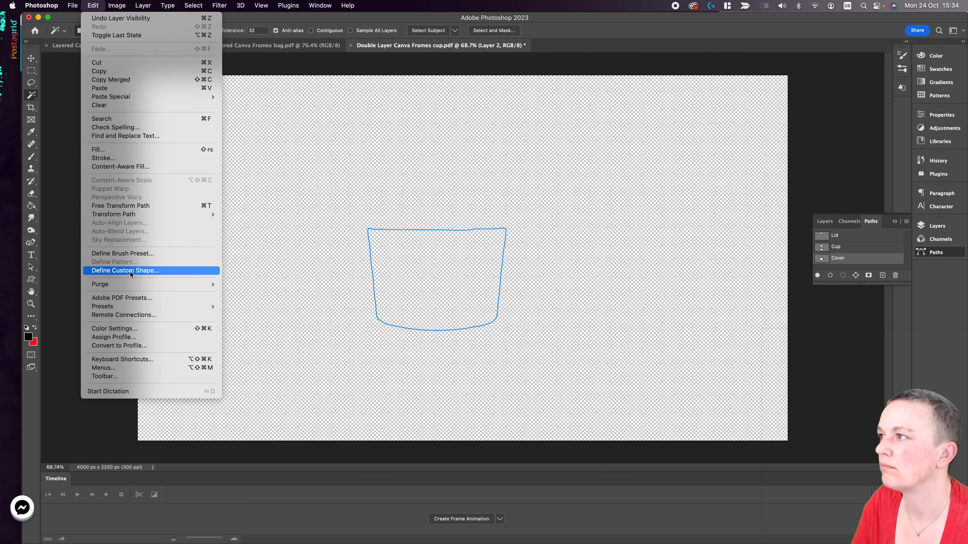
{"action": "left_click", "coordinate": [152, 271]}
{"action": "type", "text": "C"}
{"action": "left_click", "coordinate": [435, 269]}
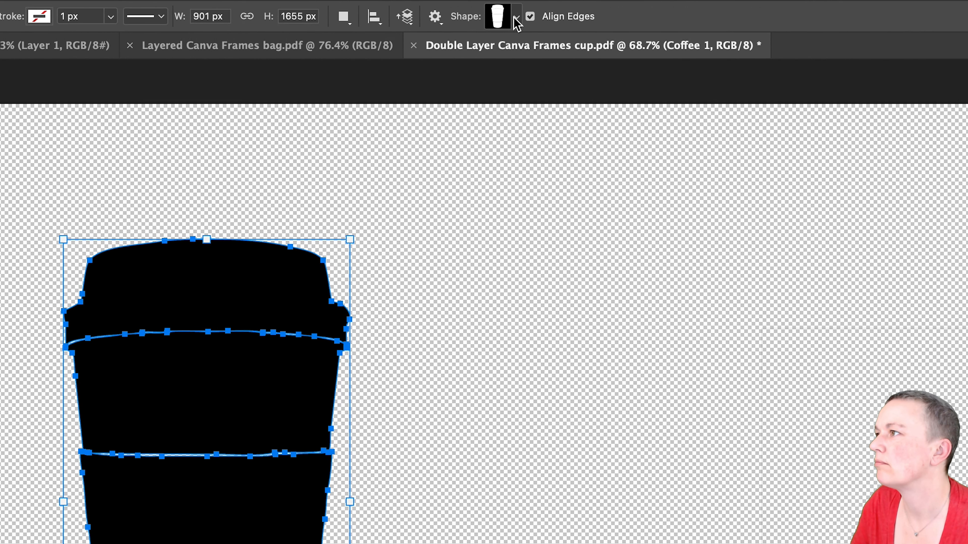
Place the Cup custom shape at its default 901 px width beside the whole coffee cup and reposition it on the canvas
{"action": "left_click", "coordinate": [516, 19]}
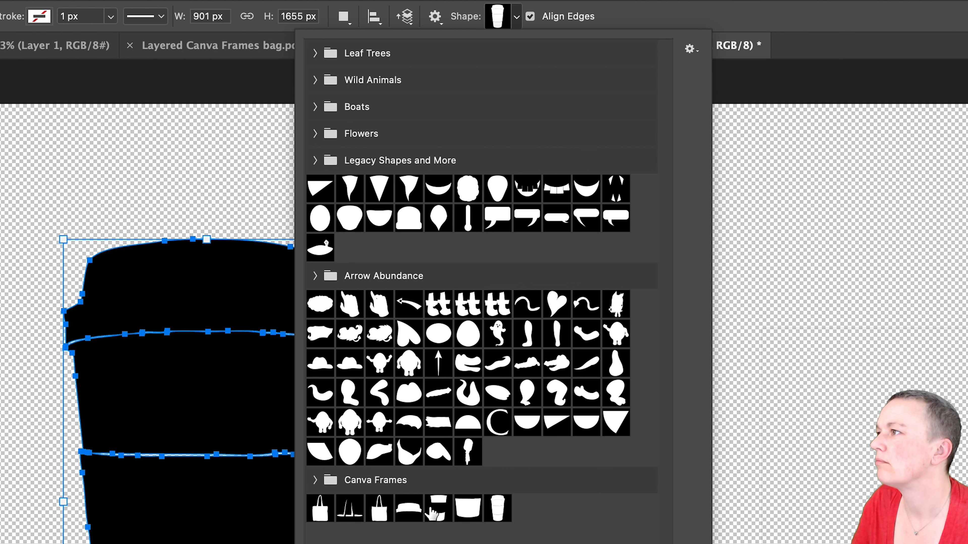
{"action": "left_click", "coordinate": [427, 511]}
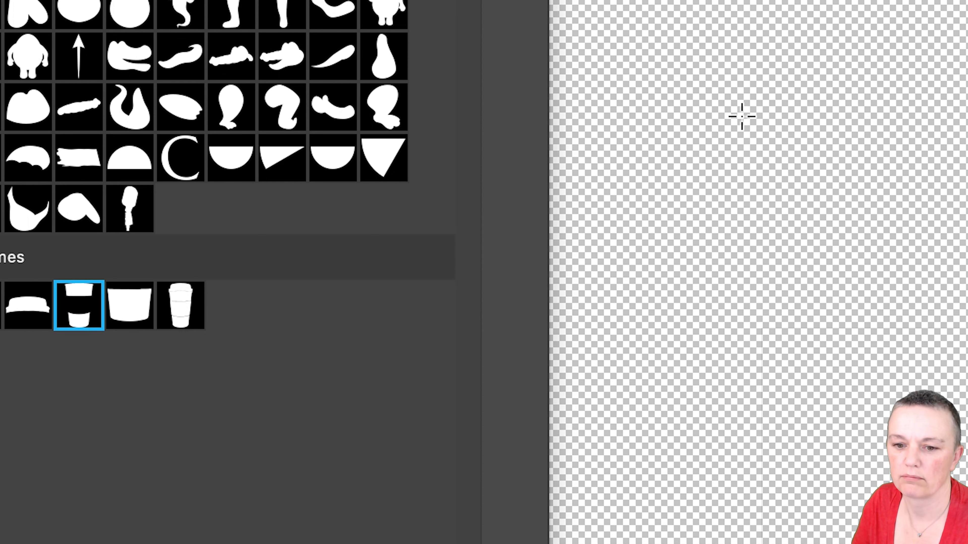
{"action": "left_click", "coordinate": [829, 402]}
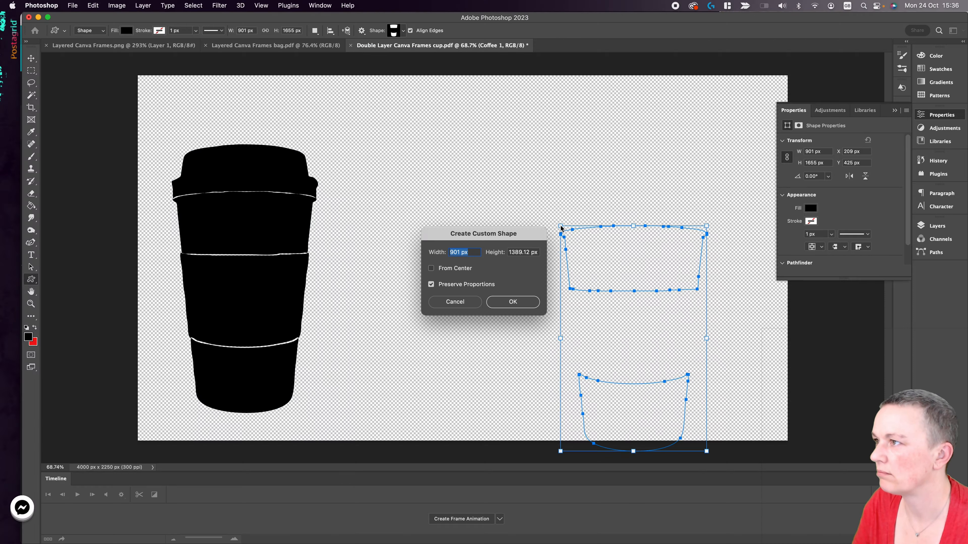
{"action": "key", "text": "Return"}
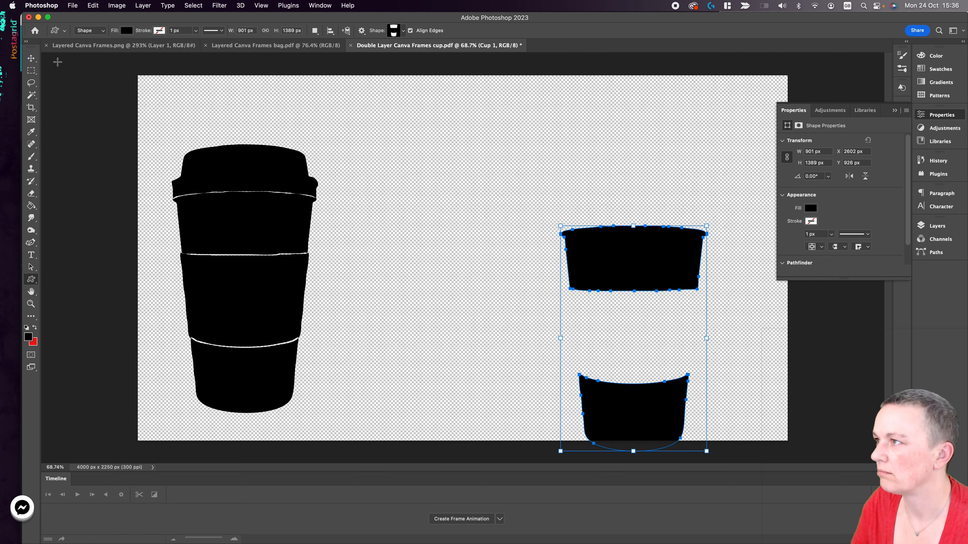
{"action": "left_click", "coordinate": [30, 58]}
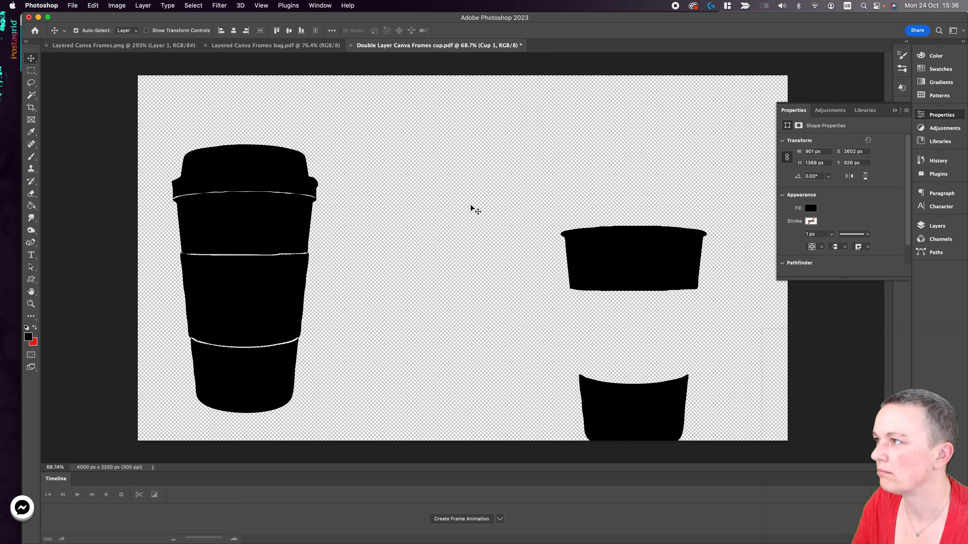
{"action": "left_click_drag", "start_coordinate": [624, 261], "coordinate": [573, 201]}
Add the Cover custom shape with a red fill over the middle of the cup, and hide the Coffee 1 layer
{"action": "left_click", "coordinate": [31, 279]}
{"action": "left_click", "coordinate": [126, 30]}
{"action": "left_click", "coordinate": [396, 30]}
{"action": "left_click", "coordinate": [378, 283]}
{"action": "left_click", "coordinate": [551, 105]}
{"action": "left_click", "coordinate": [126, 30]}
{"action": "left_click", "coordinate": [84, 82]}
{"action": "left_click", "coordinate": [30, 59]}
{"action": "left_click_drag", "start_coordinate": [626, 157], "coordinate": [475, 289]}
{"action": "left_click", "coordinate": [937, 226]}
{"action": "left_click", "coordinate": [807, 304]}
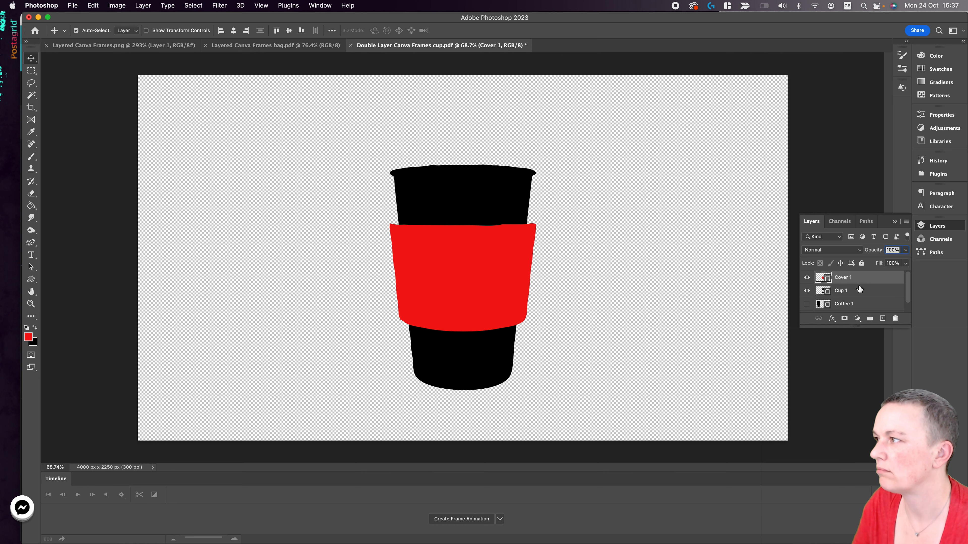
Add the Lid custom shape to the canvas at its default size
{"action": "left_click", "coordinate": [30, 120]}
{"action": "left_click", "coordinate": [31, 279]}
{"action": "left_click", "coordinate": [396, 30]}
{"action": "left_click", "coordinate": [349, 282]}
{"action": "left_click_drag", "start_coordinate": [175, 150], "coordinate": [250, 240]}
{"action": "key", "text": "super+z"}
{"action": "left_click", "coordinate": [250, 240]}
{"action": "key", "text": "Return"}
Fill the lid shape with yellow and move it onto the rim of the cup
{"action": "left_click", "coordinate": [126, 30]}
{"action": "left_click", "coordinate": [92, 82]}
{"action": "left_click", "coordinate": [30, 58]}
{"action": "left_click_drag", "start_coordinate": [306, 261], "coordinate": [441, 141]}
{"action": "left_click", "coordinate": [449, 186]}
{"action": "key", "text": "F7"}
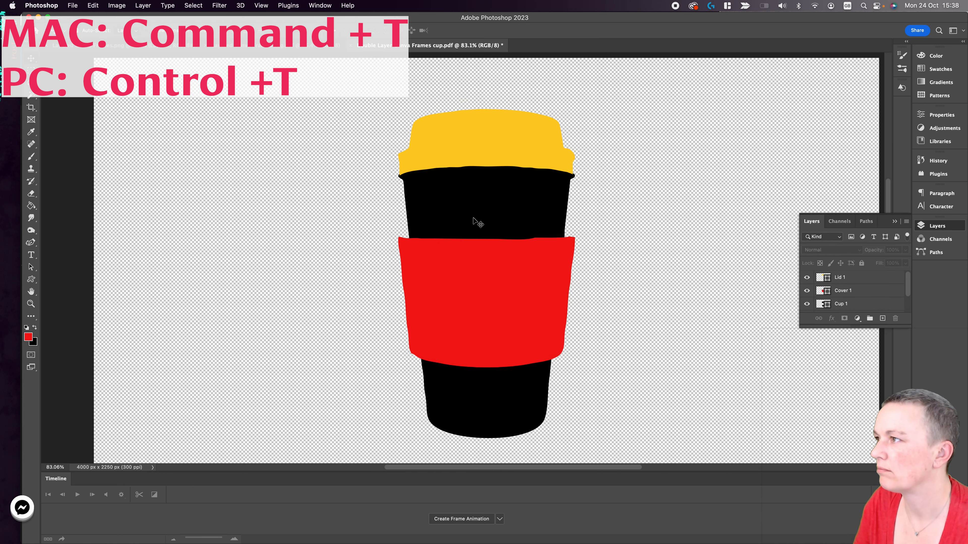
Scale the Cover 1 shape down proportionally to about 91% and re-centre it over the gap in the cup
{"action": "left_click", "coordinate": [830, 292]}
{"action": "key", "text": "super+t"}
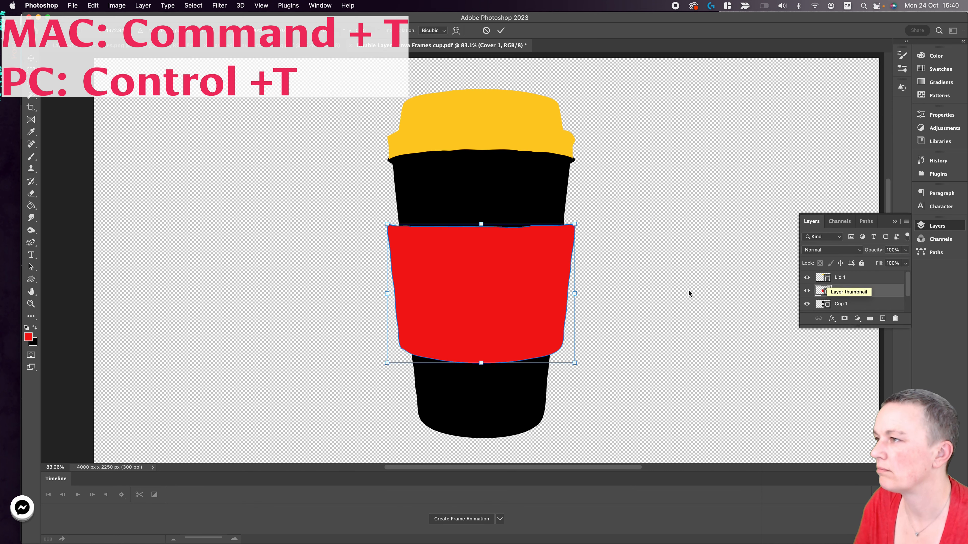
{"action": "left_click_drag", "start_coordinate": [387, 361], "coordinate": [395, 356]}
{"action": "left_click_drag", "start_coordinate": [577, 357], "coordinate": [566, 346]}
{"action": "left_click_drag", "start_coordinate": [455, 297], "coordinate": [453, 301]}
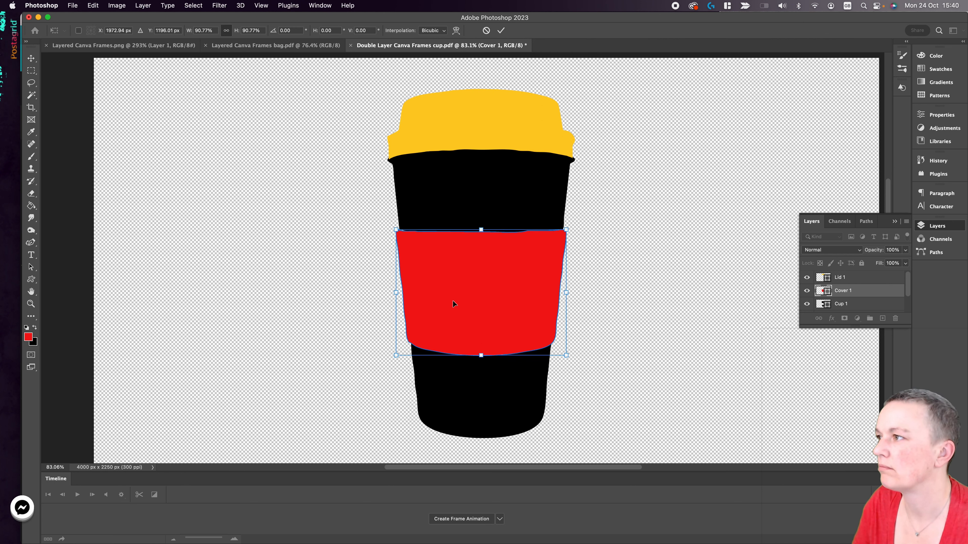
Scale the Cup 1 shape to 99% in width and height
{"action": "left_click", "coordinate": [850, 304]}
{"action": "key", "text": "ctrl+t"}
{"action": "left_click", "coordinate": [202, 30]}
{"action": "type", "text": "99"}
{"action": "key", "text": "Return"}
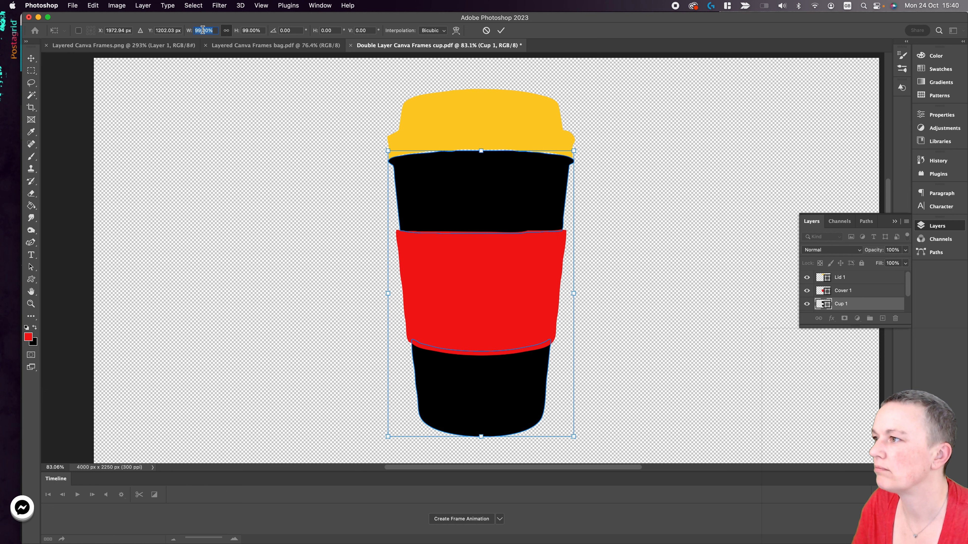
{"action": "key", "text": "Return"}
Nudge the Lid 1 shape vertically until its lower edge fits against the cup's rim
{"action": "left_click", "coordinate": [872, 277]}
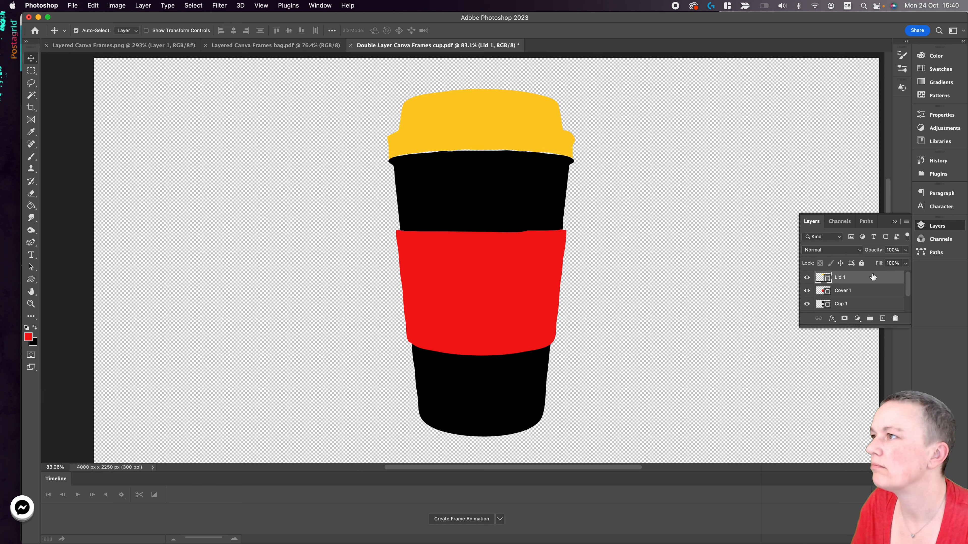
{"action": "left_click_drag", "start_coordinate": [492, 117], "coordinate": [492, 118]}
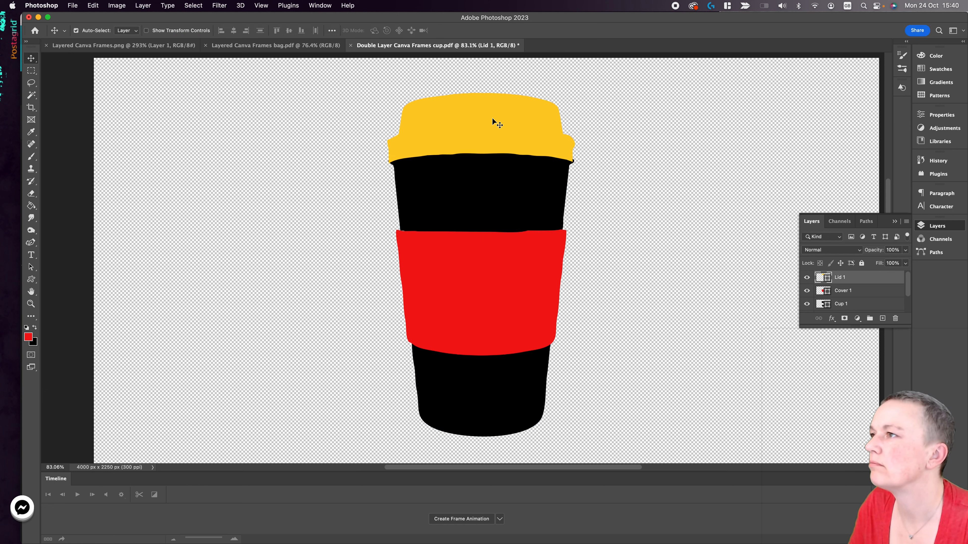
{"action": "key", "text": "Up"}
{"action": "key", "text": "Up"}
{"action": "key", "text": "Up"}
{"action": "key", "text": "Up"}
{"action": "key", "text": "Up"}
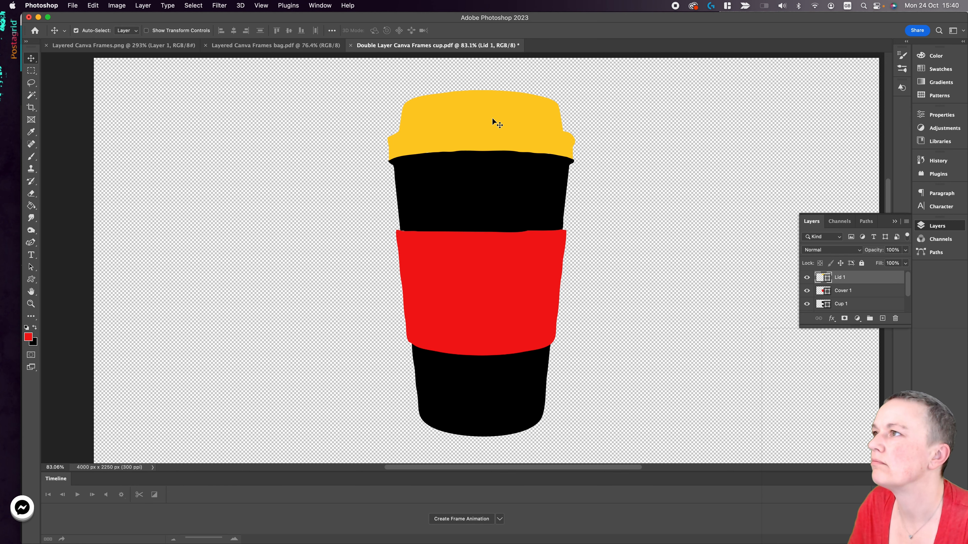
Save the document on the computer as "Double Layer Canva Frames cup"
{"action": "left_click", "coordinate": [72, 5]}
{"action": "left_click", "coordinate": [115, 72]}
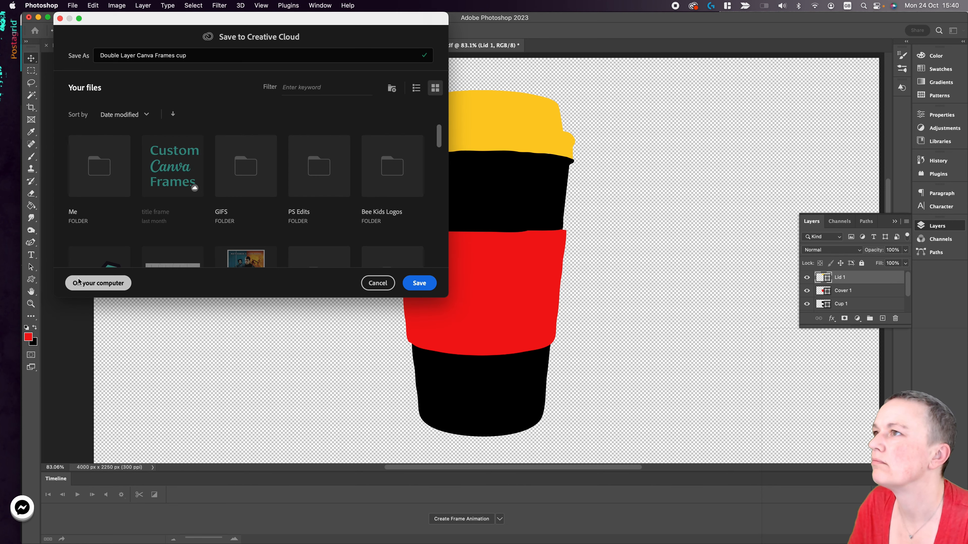
{"action": "left_click", "coordinate": [83, 282]}
{"action": "key", "text": "Return"}
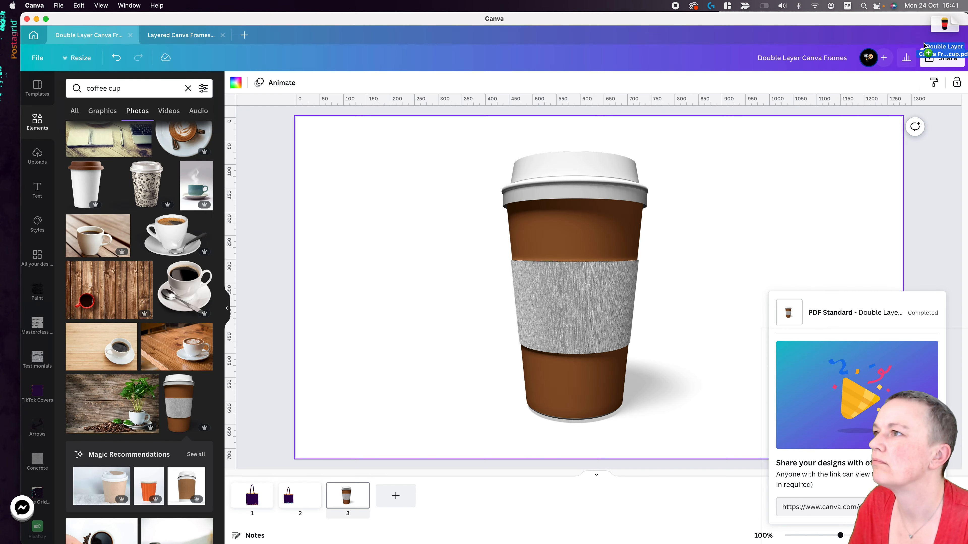
Switch to Canva, put the imported cup design on page 3, and clear the fills from its sleeve, cup and lid frames
{"action": "left_click_drag", "start_coordinate": [638, 248], "coordinate": [398, 257]}
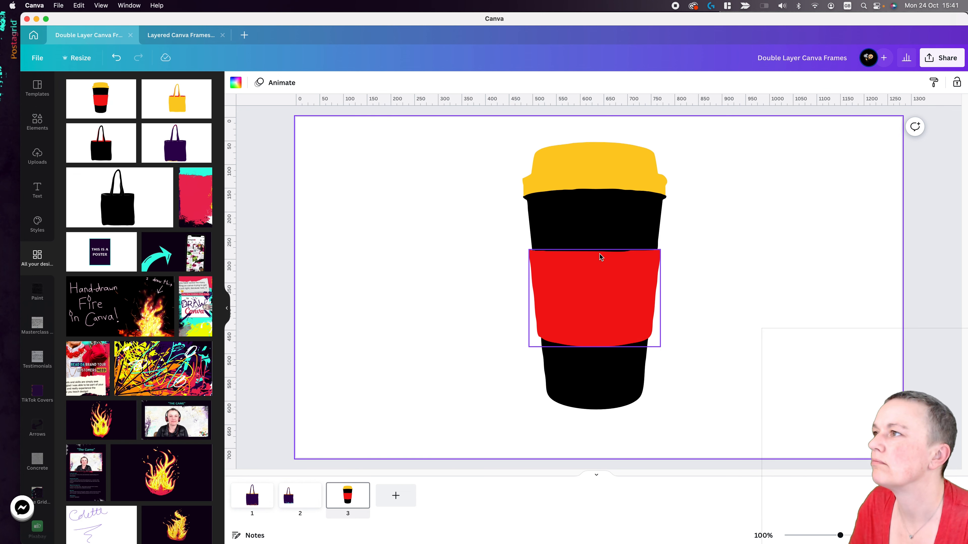
{"action": "left_click", "coordinate": [599, 253]}
{"action": "key", "text": "BackSpace"}
{"action": "left_click", "coordinate": [572, 206]}
{"action": "key", "text": "BackSpace"}
{"action": "left_click", "coordinate": [576, 168]}
{"action": "key", "text": "BackSpace"}
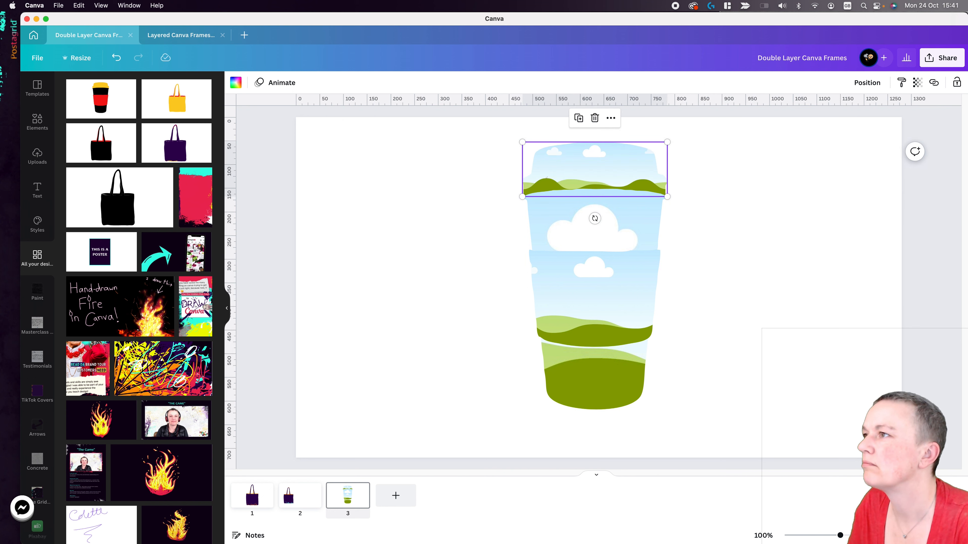
Fill the cup frame with an orange TikTok Covers texture, the sleeve with a black one and the lid with a red one
{"action": "left_click", "coordinate": [38, 391]}
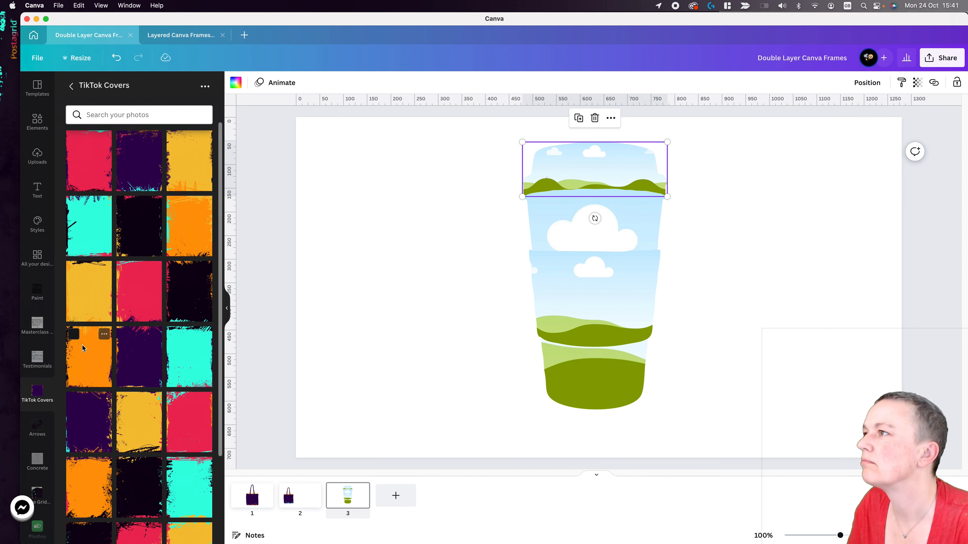
{"action": "left_click_drag", "start_coordinate": [82, 349], "coordinate": [605, 375]}
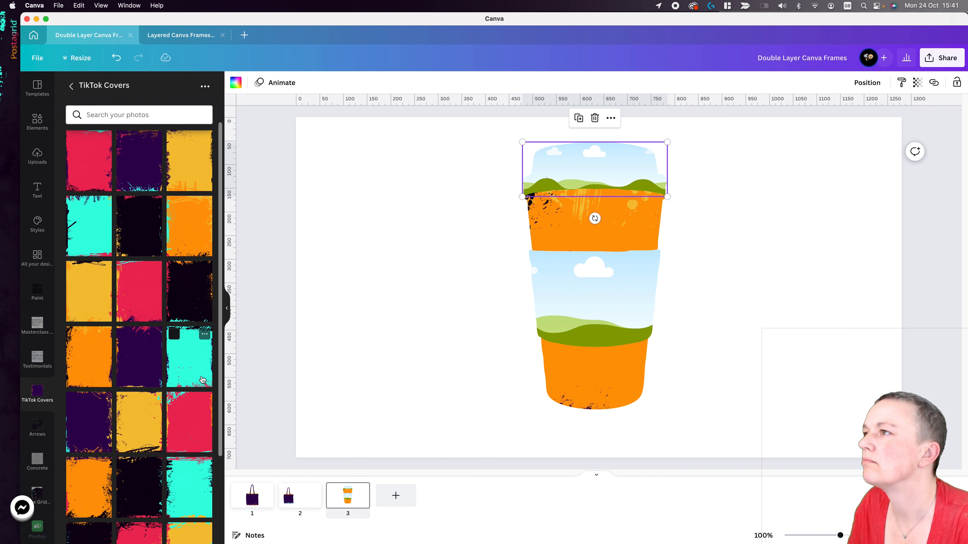
{"action": "left_click_drag", "start_coordinate": [172, 292], "coordinate": [651, 275]}
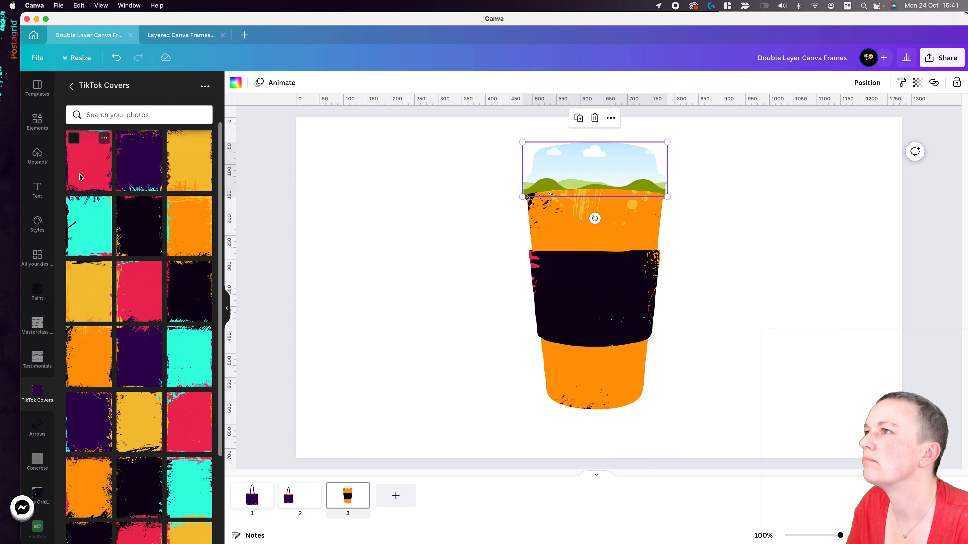
{"action": "left_click_drag", "start_coordinate": [438, 114], "coordinate": [590, 169]}
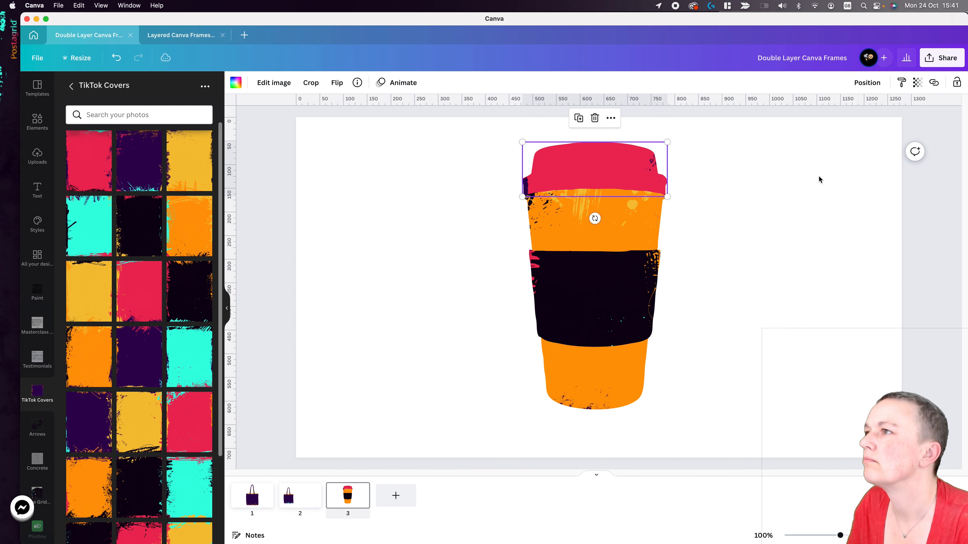